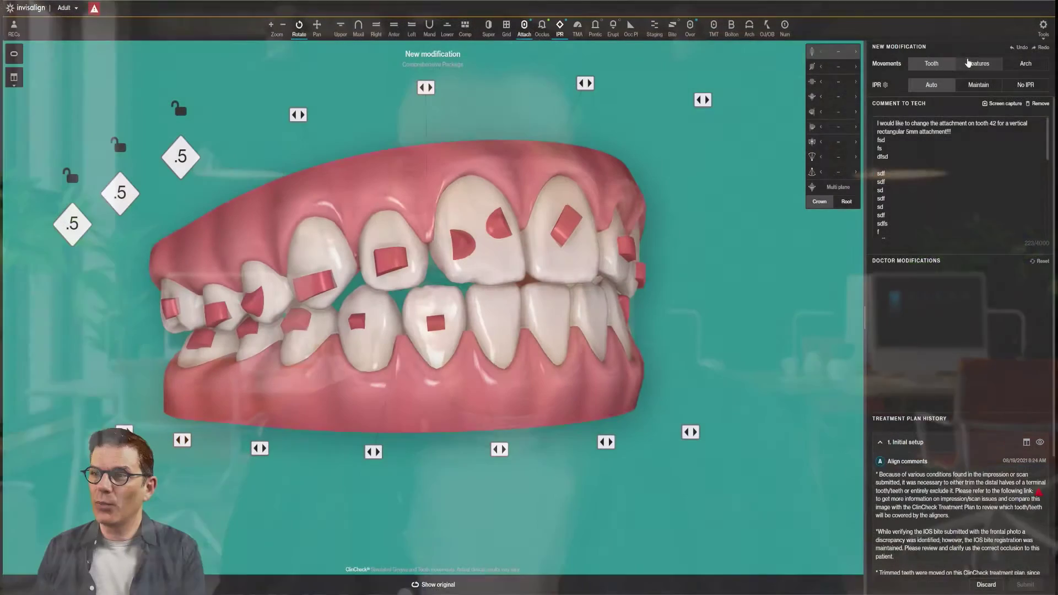
Select upper central incisor 2.1 and drag it upward with the tooth movement tools
click(938, 68)
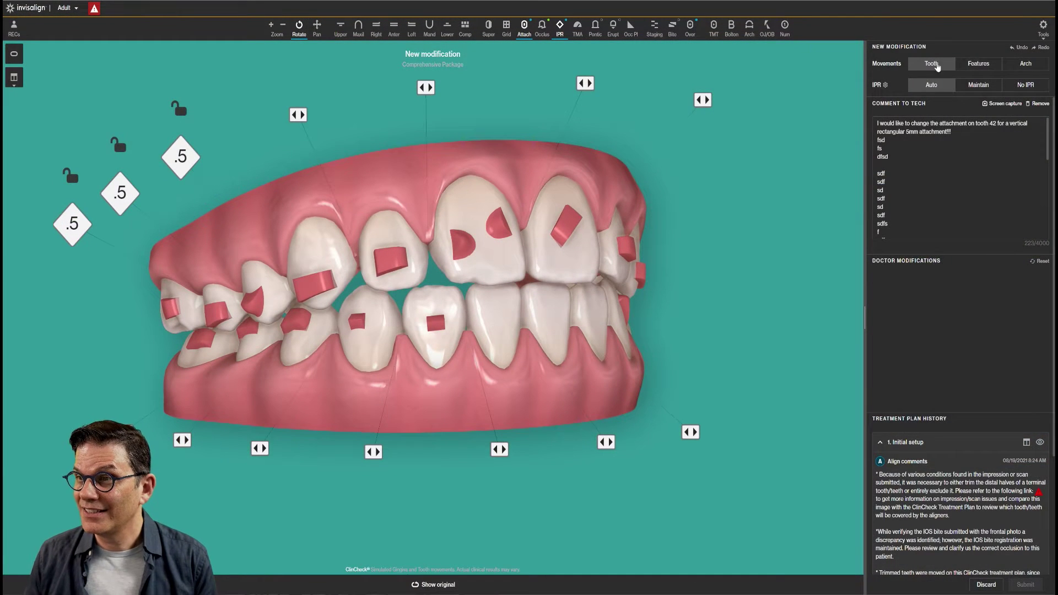
click(933, 72)
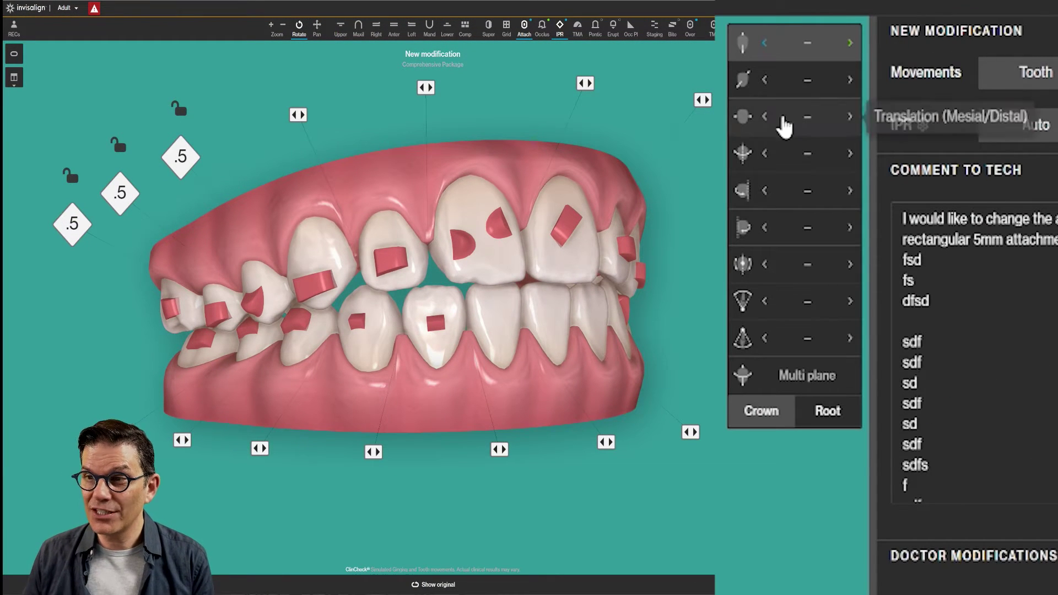
click(477, 274)
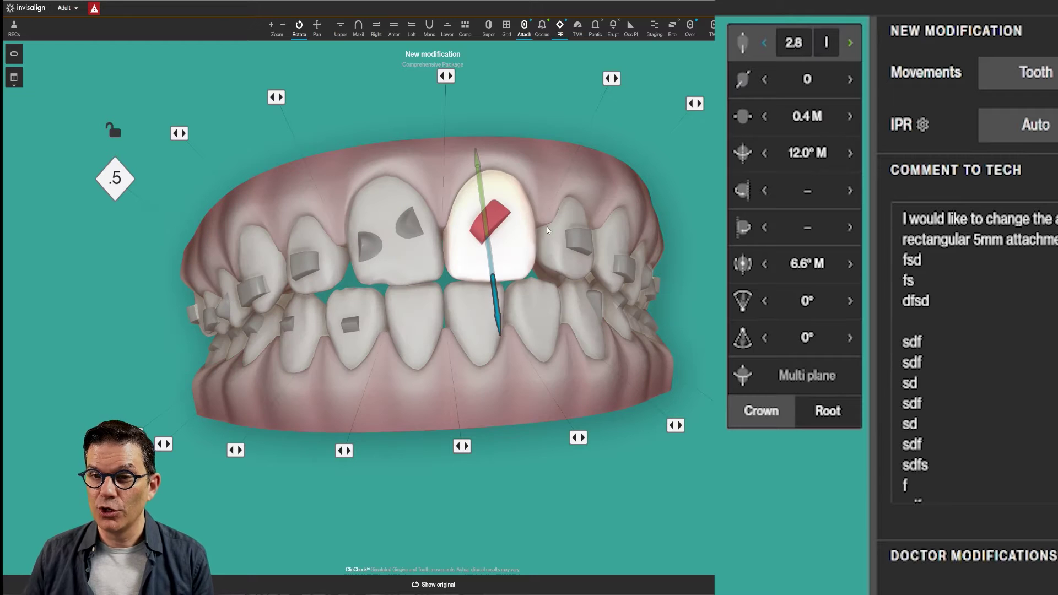
drag(477, 275, 551, 237)
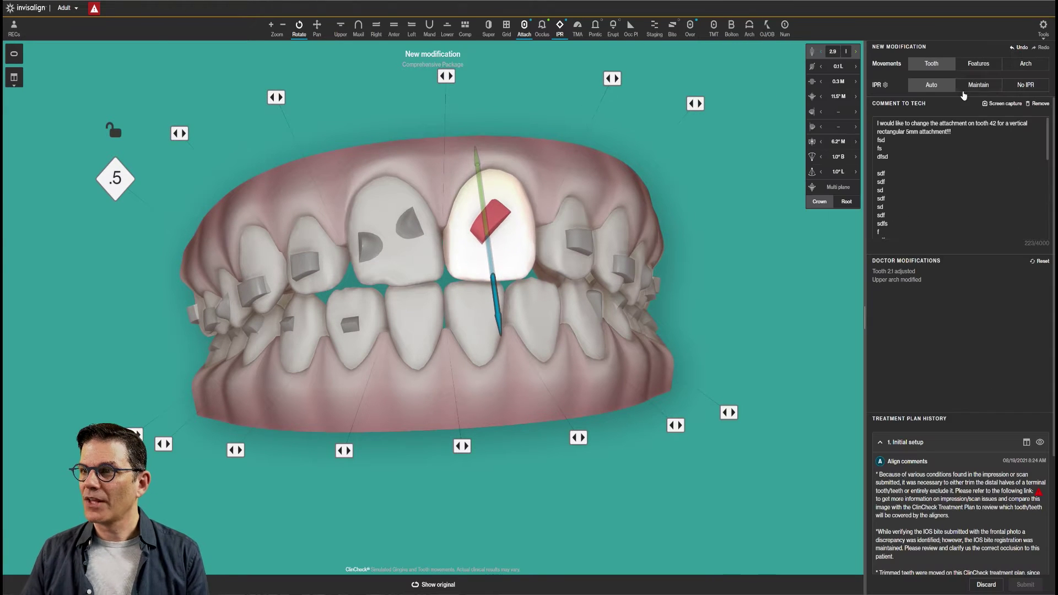
click(979, 64)
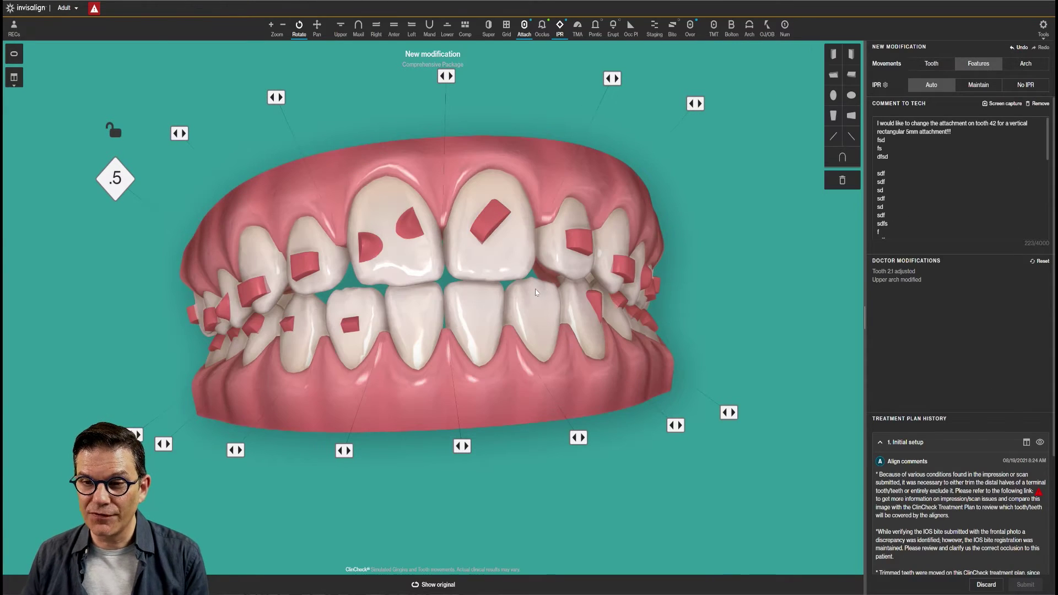
Swap tooth 2.2's horizontal 3 mm rectangular attachment for a vertical rectangular attachment
drag(557, 287, 426, 307)
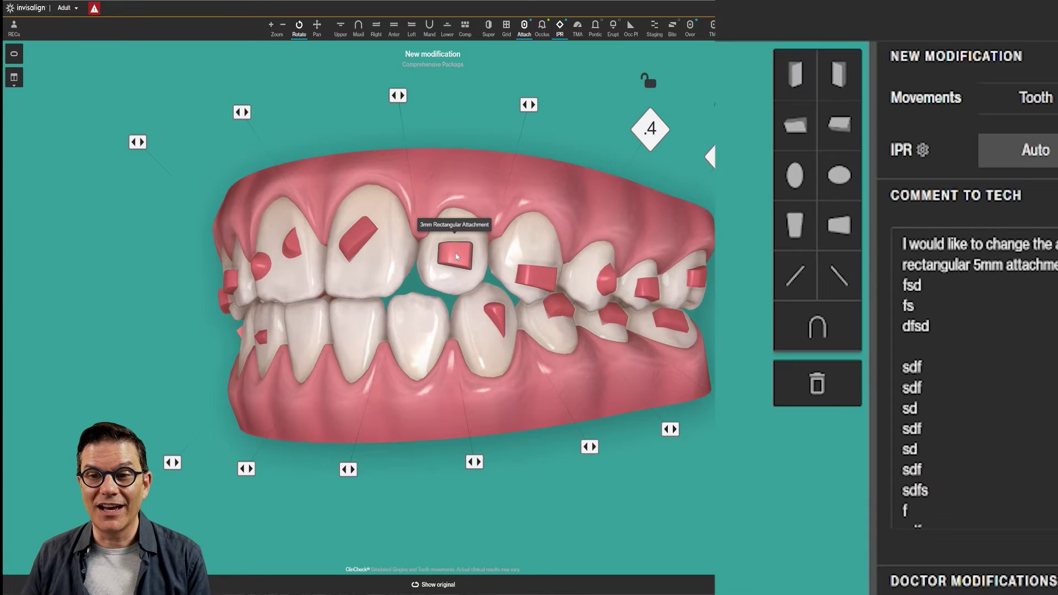
right_click(456, 256)
click(449, 316)
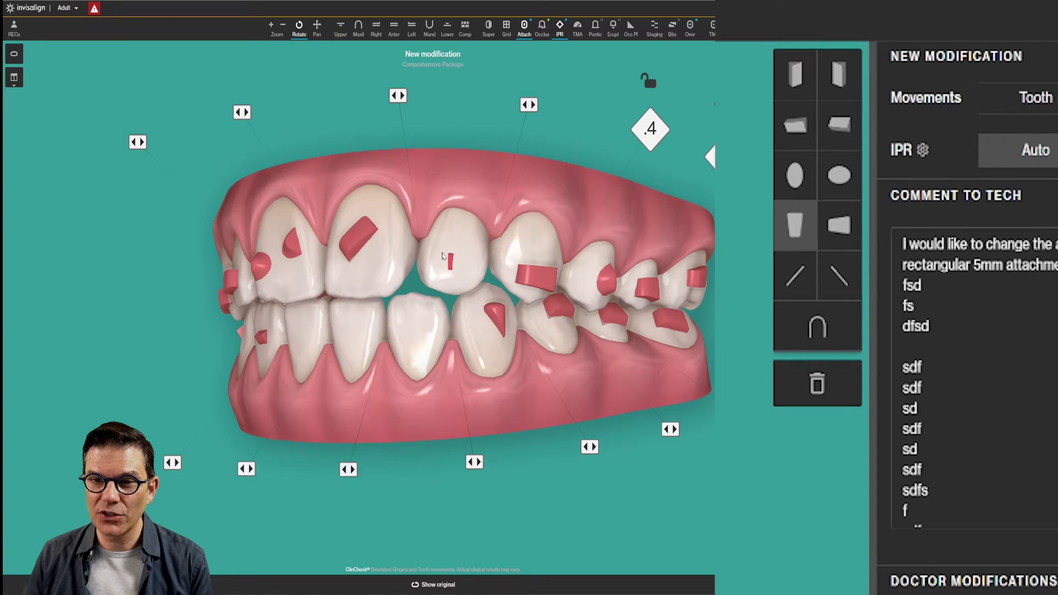
click(447, 253)
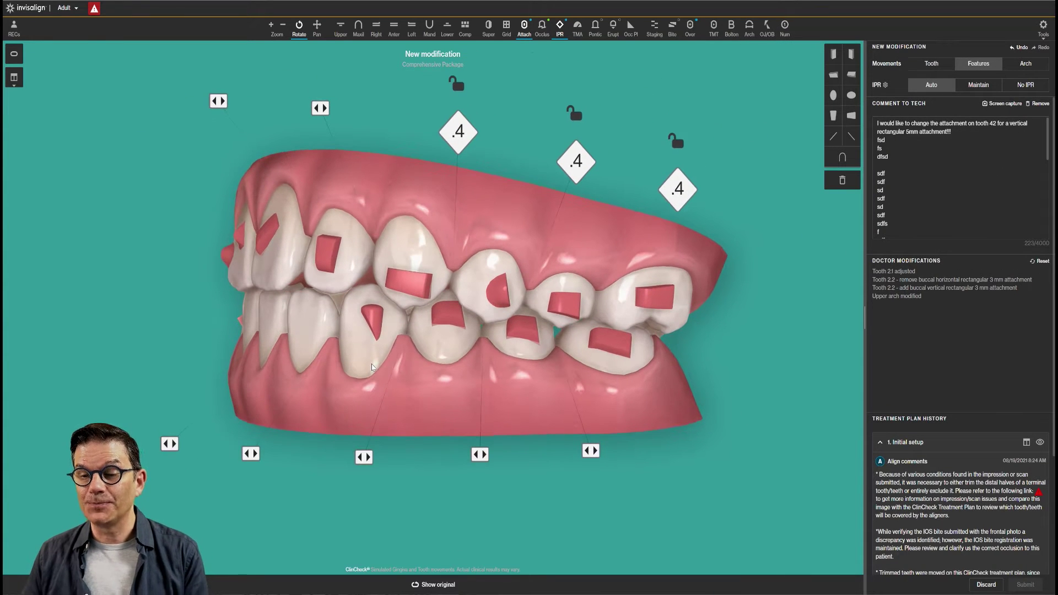
click(1009, 65)
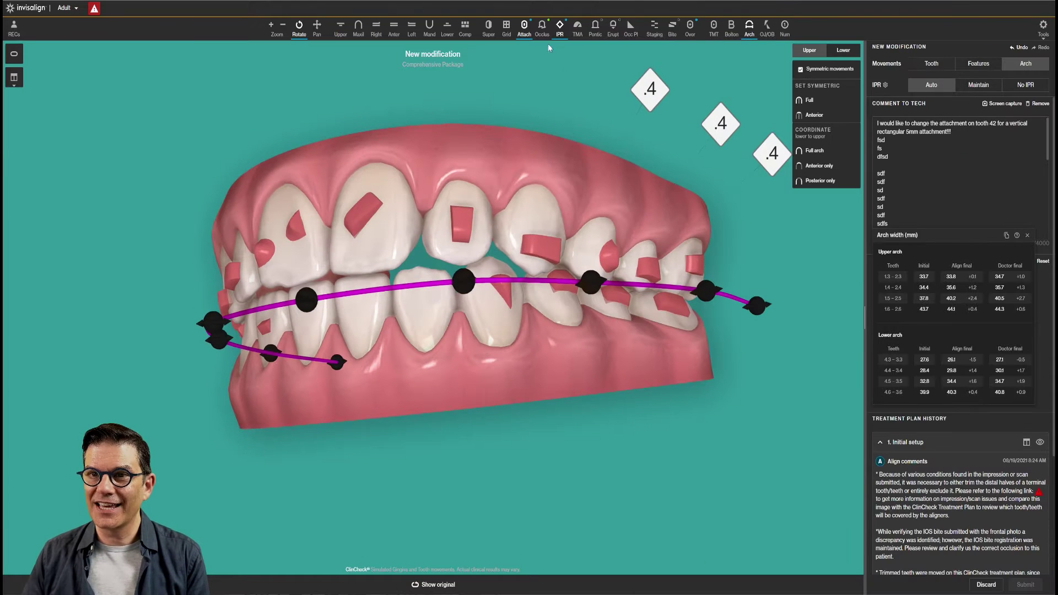
In the upper occlusal view, drag the upper arch outward to increase its final width
click(341, 28)
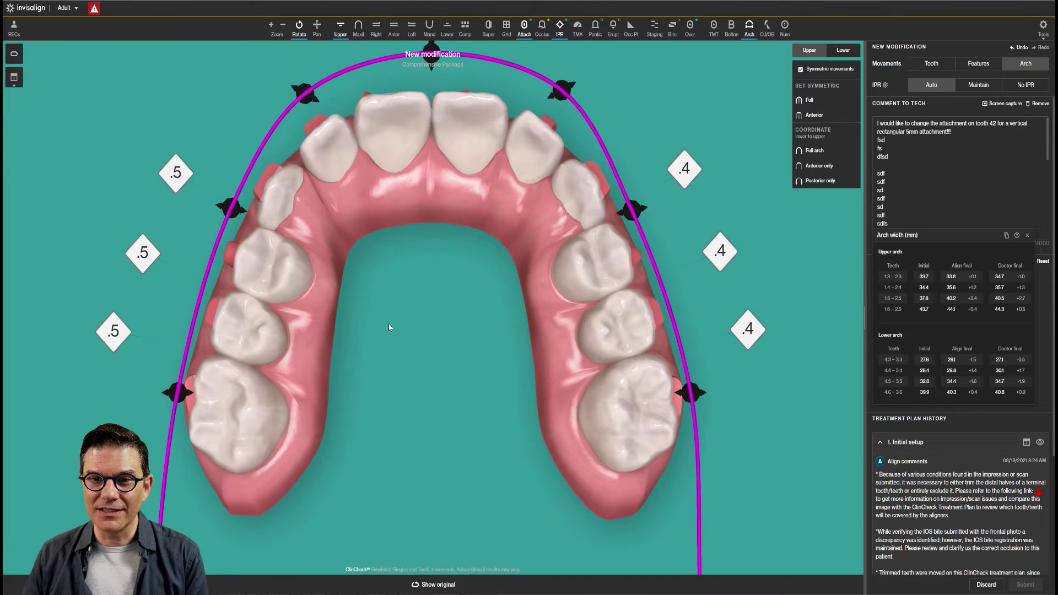
drag(207, 208, 140, 197)
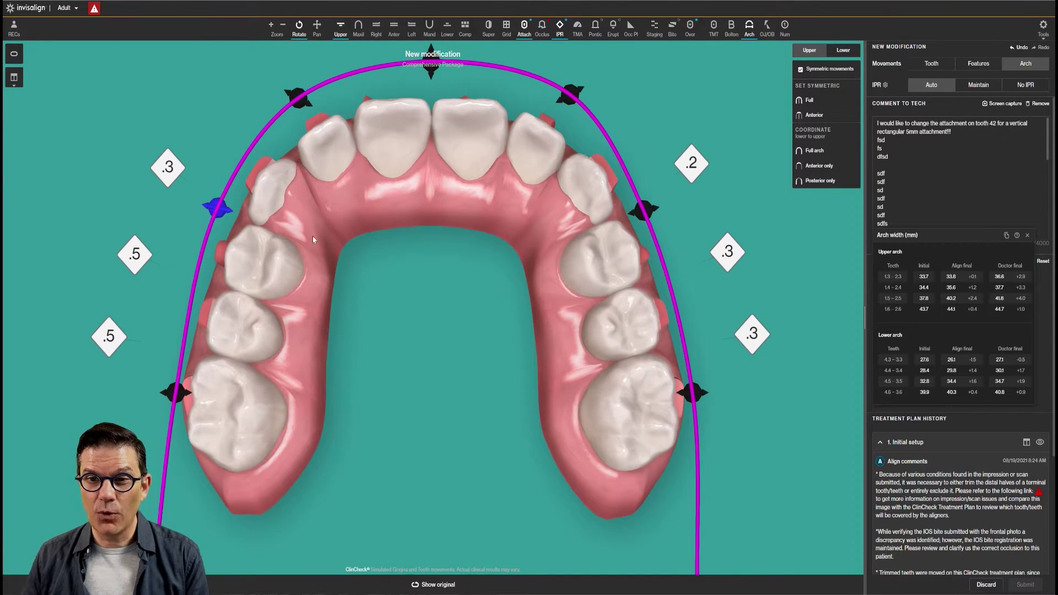
key(ctrl+z)
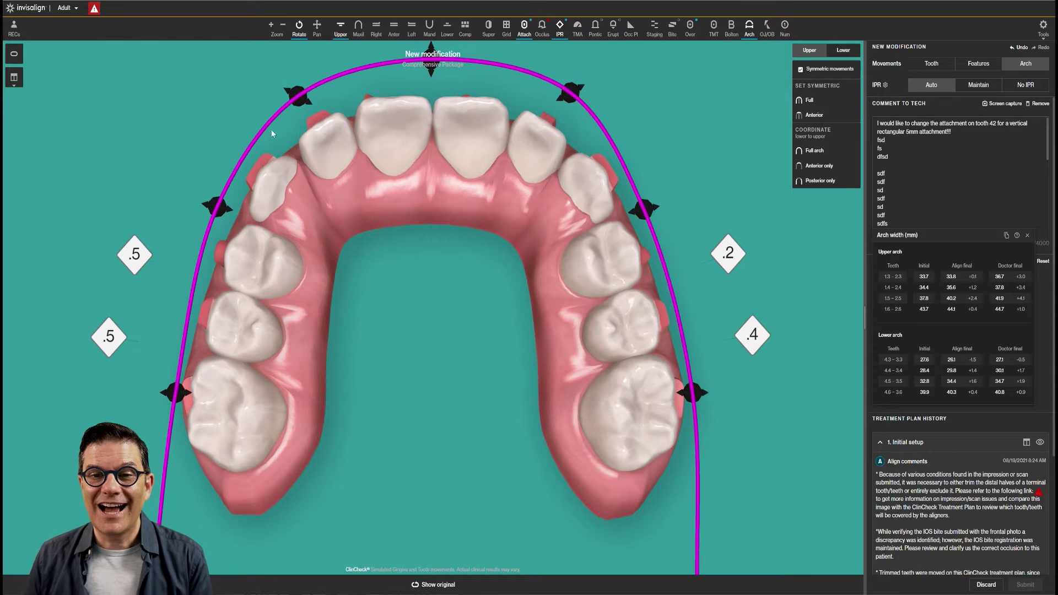
drag(296, 94, 301, 98)
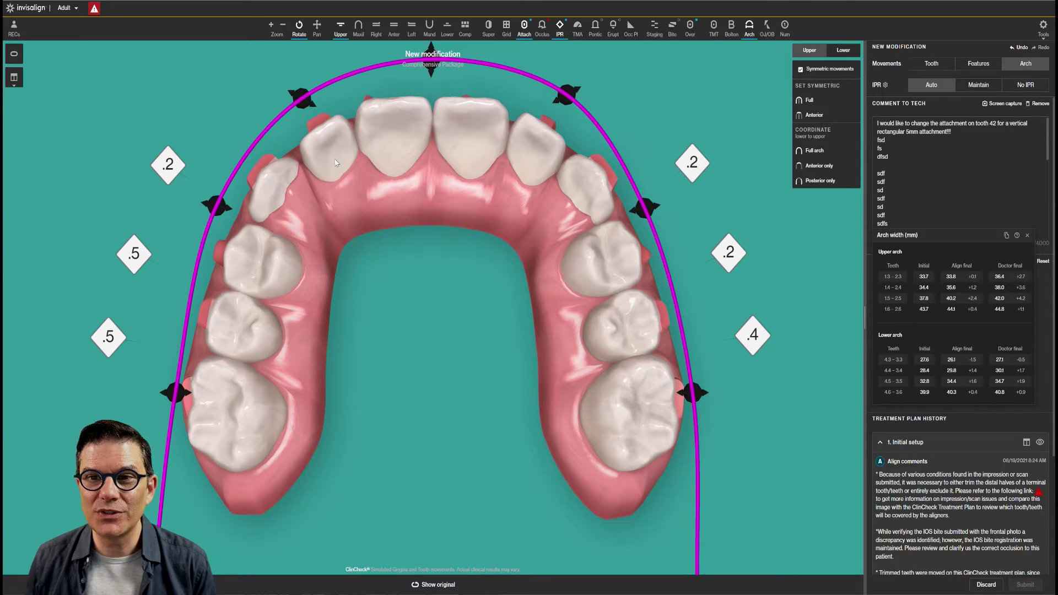
drag(381, 216, 410, 237)
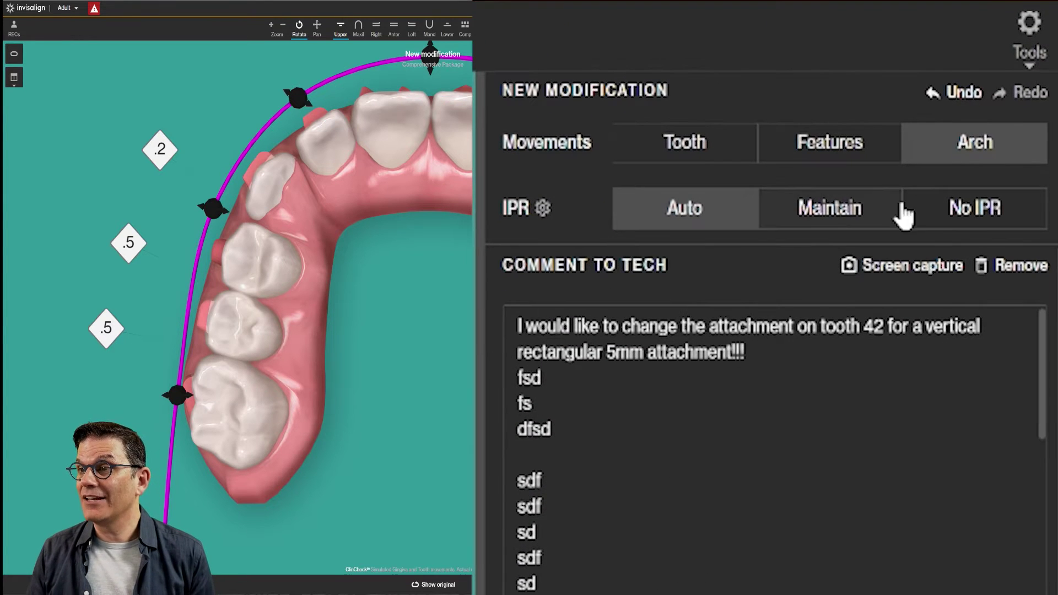
Try No IPR in the frontal view, then set IPR back to Auto with .2 mm contacts
click(975, 212)
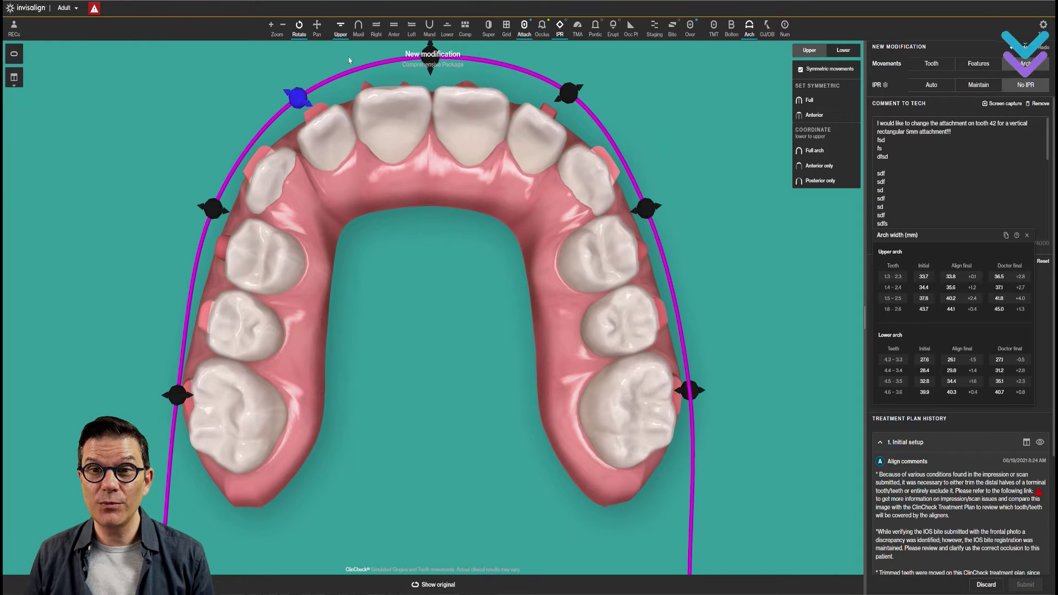
click(394, 28)
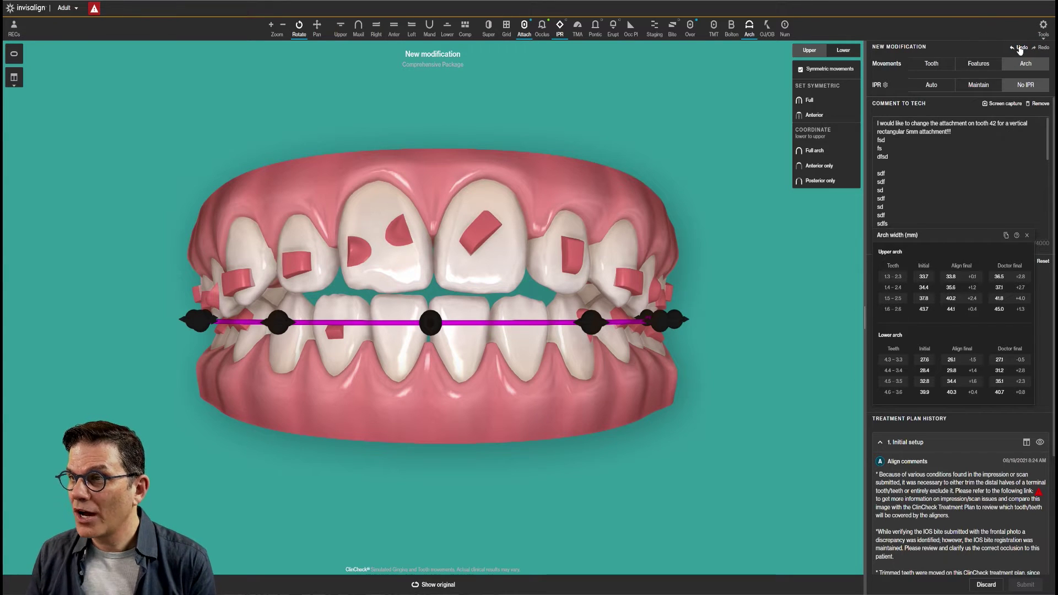
click(931, 85)
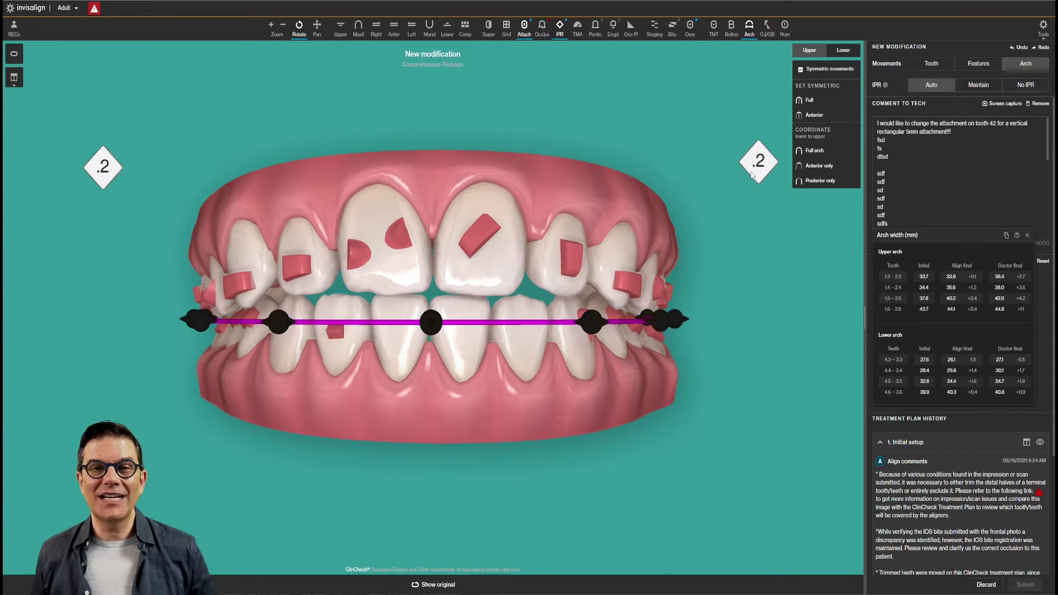
scroll(953, 174, down, 5)
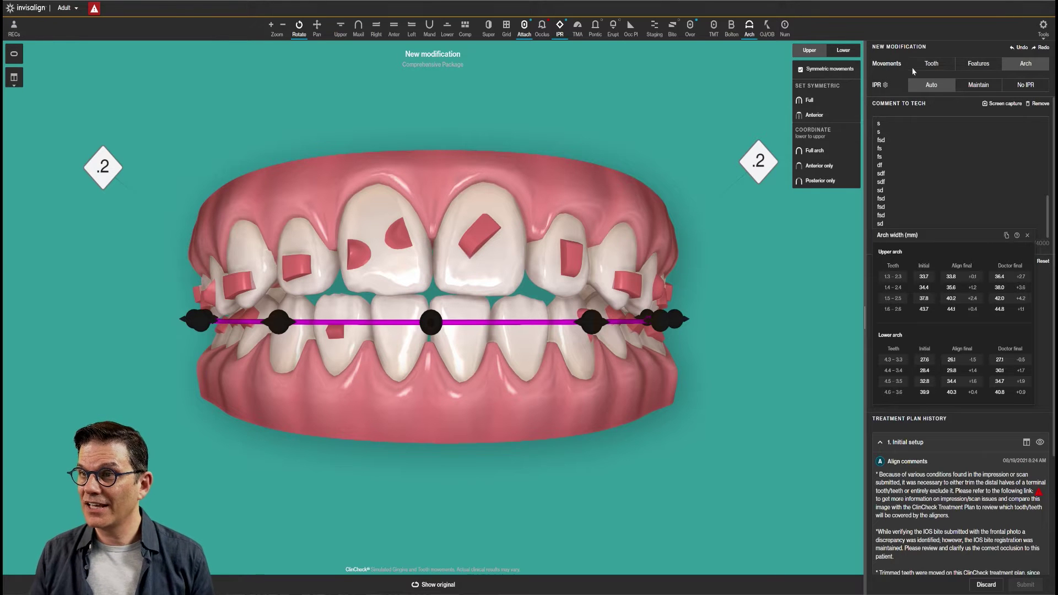
Move tooth 2.2 lower along its axis, then shift tooth 2.3 and tip its crown
click(932, 63)
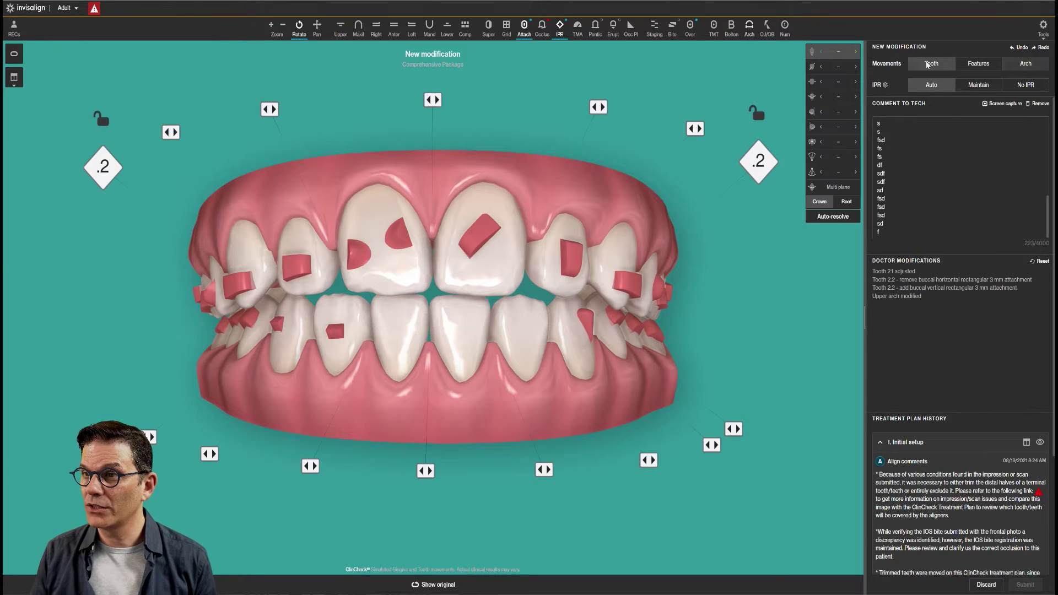
click(484, 278)
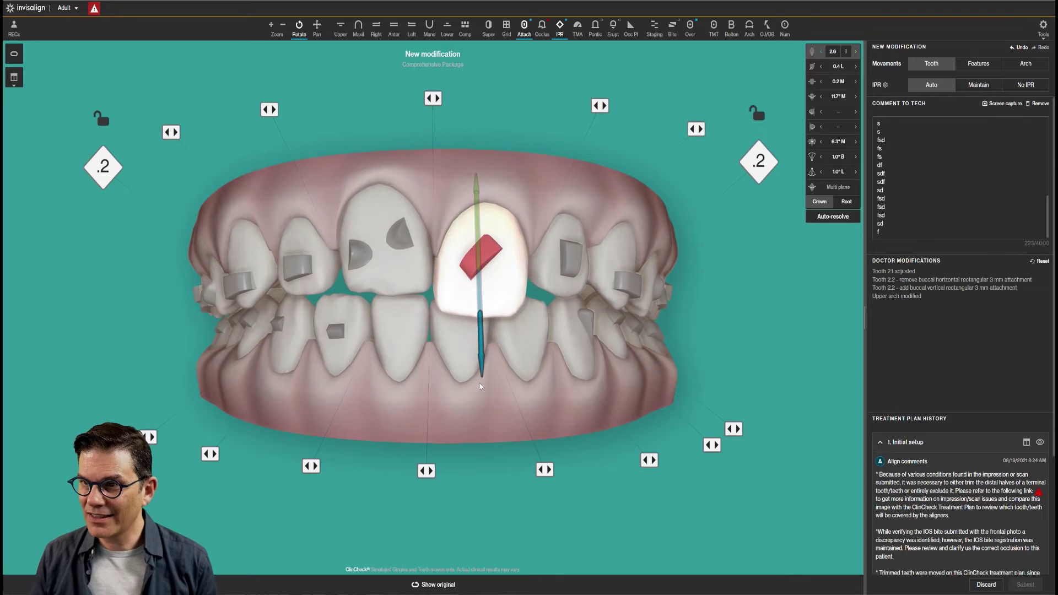
scroll(917, 229, down, 3)
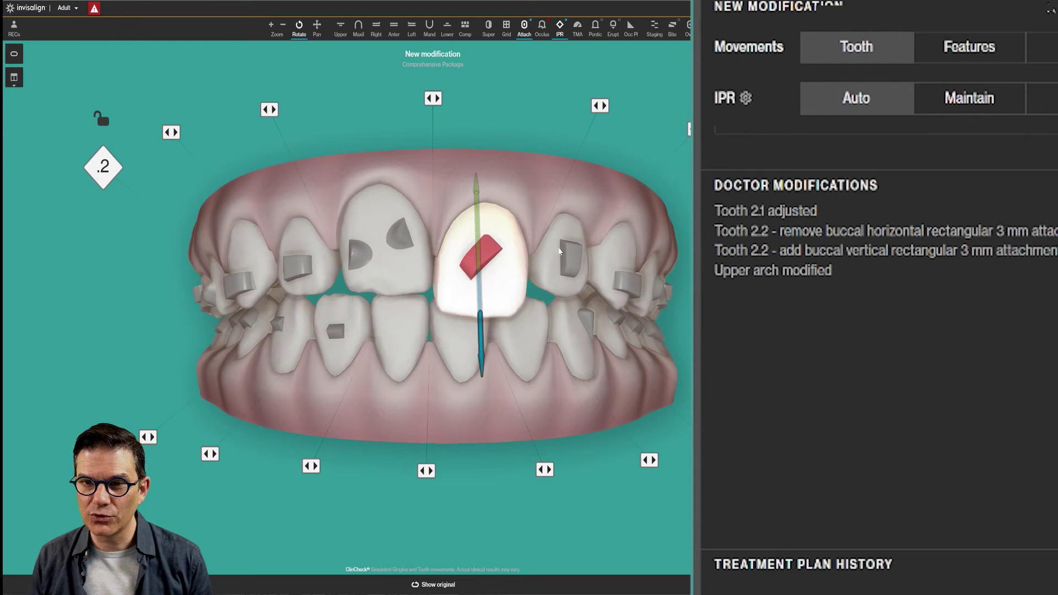
click(563, 270)
drag(561, 276, 567, 291)
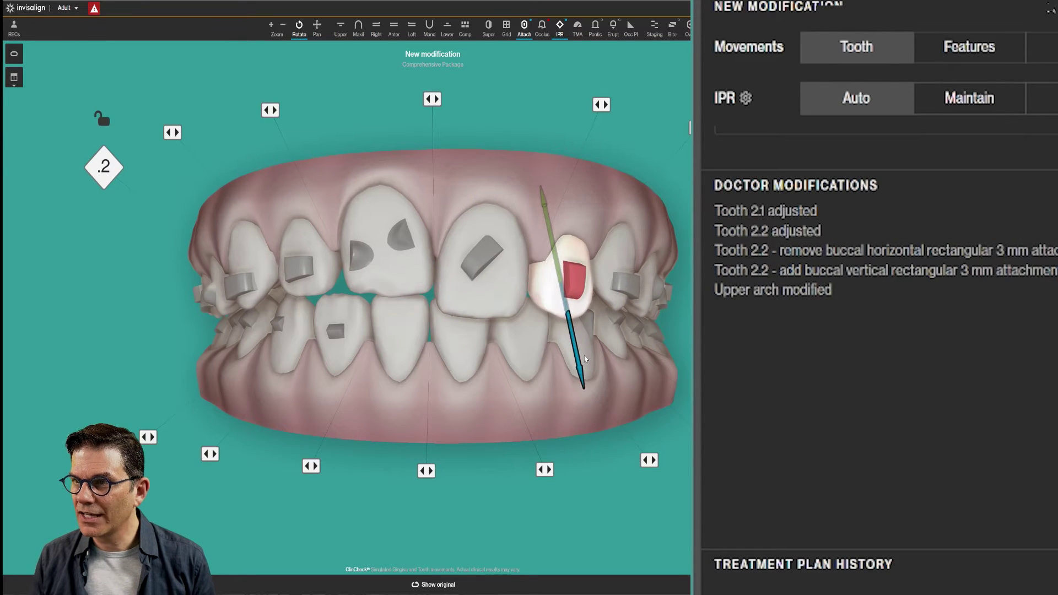
click(618, 264)
drag(613, 278, 638, 344)
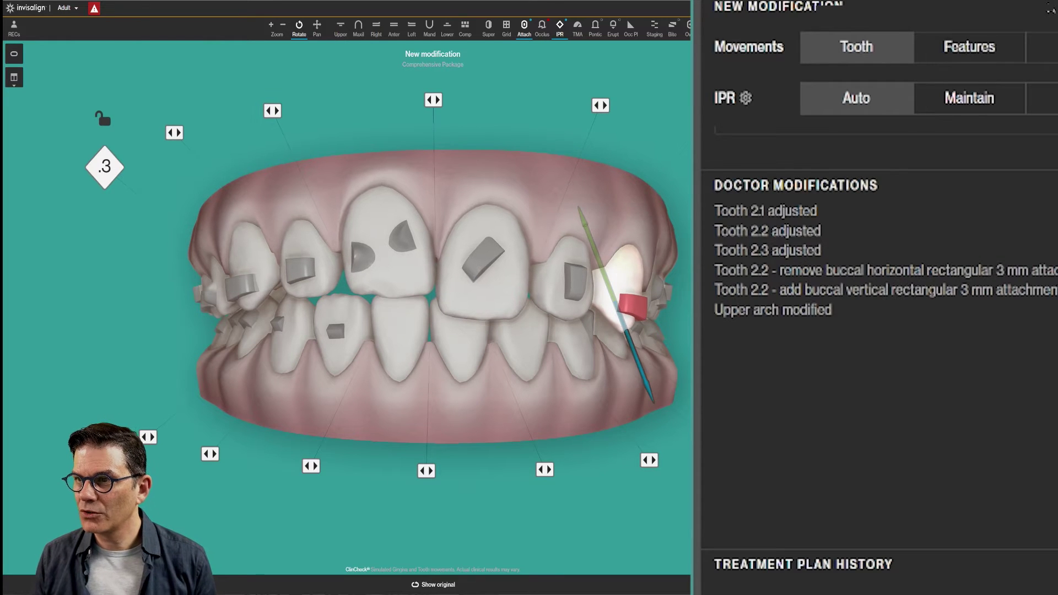
drag(461, 353, 446, 376)
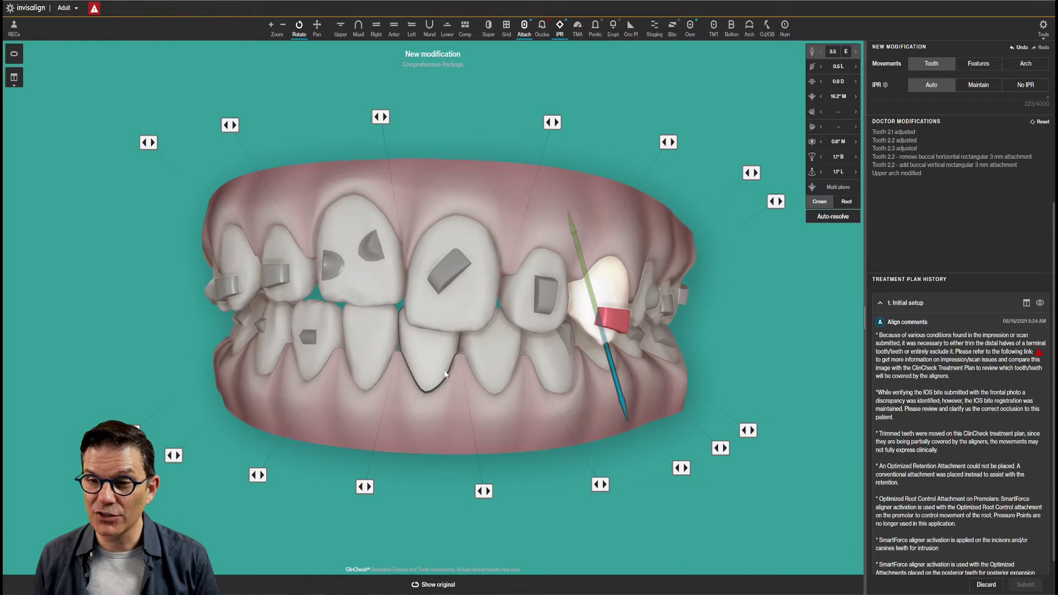
click(465, 401)
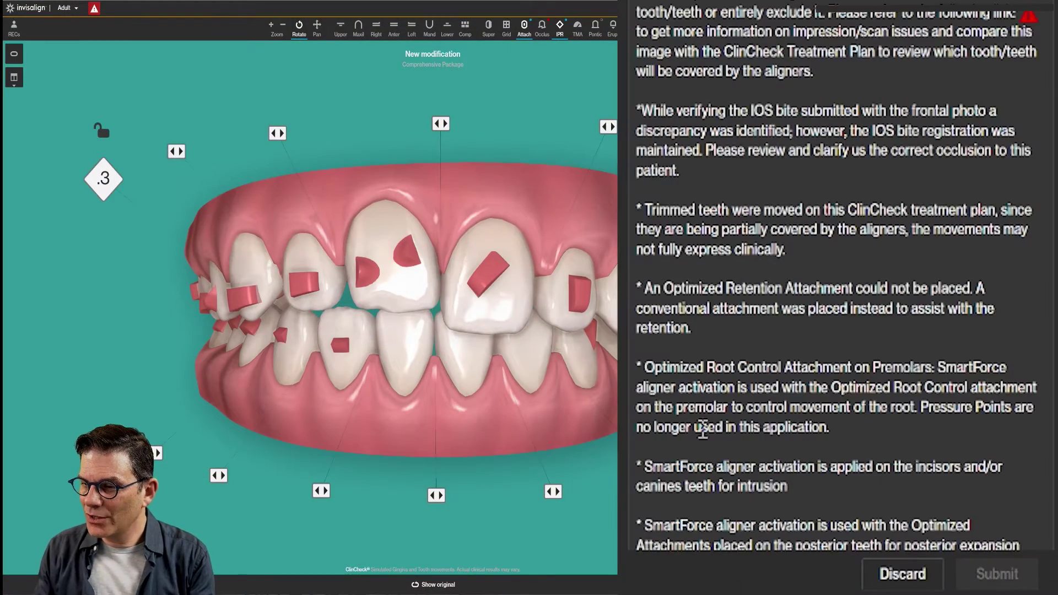
Discard all 3D tooth modifications and confirm in the dialog
click(987, 584)
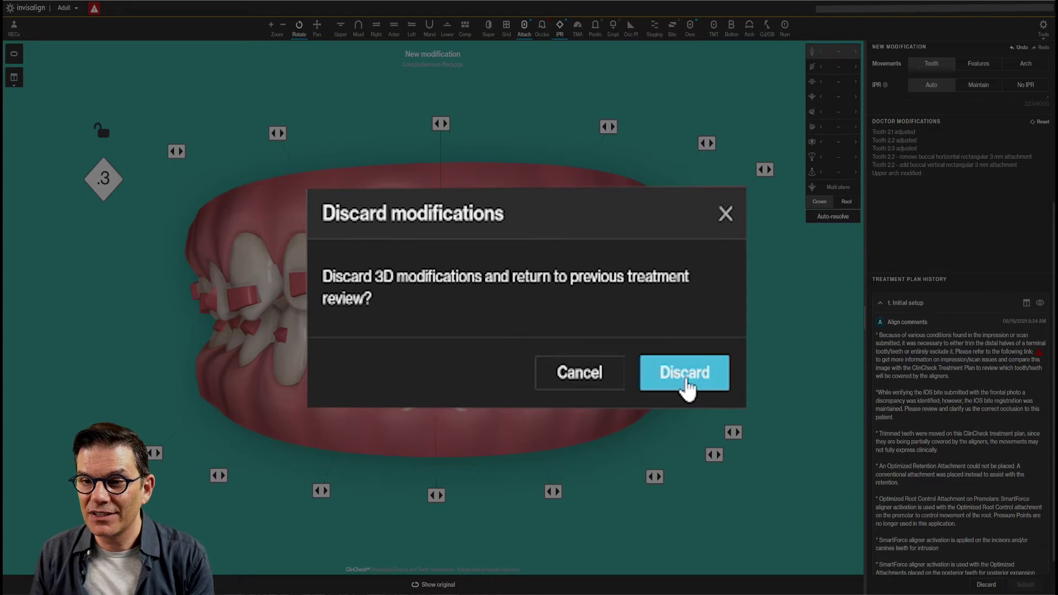
click(587, 326)
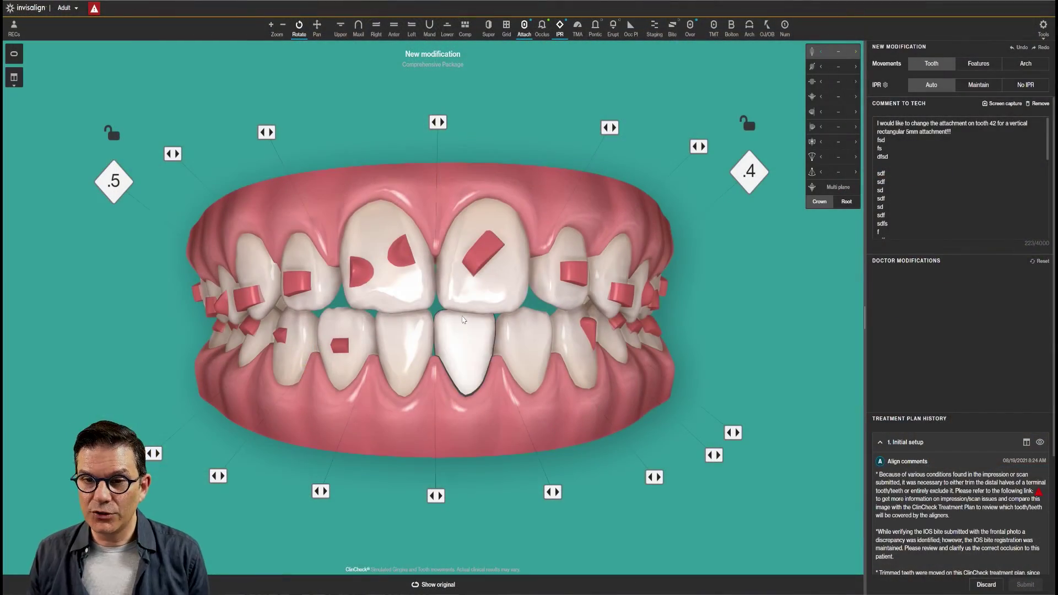
Select incisors 2.1 and 1.1 and move tooth 1.1 down along its axis
click(466, 301)
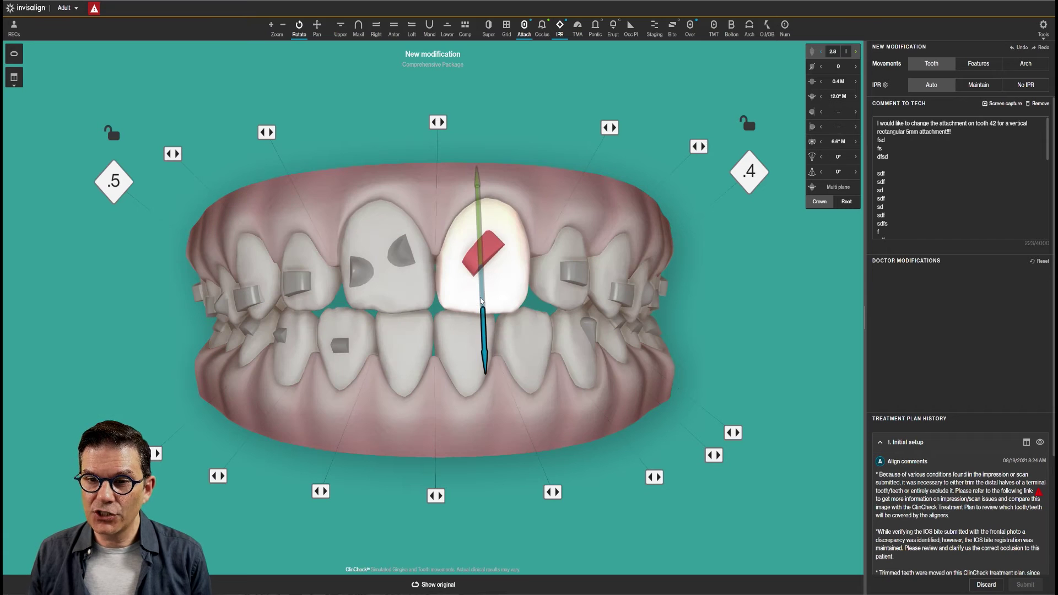
click(395, 304)
drag(385, 309, 384, 325)
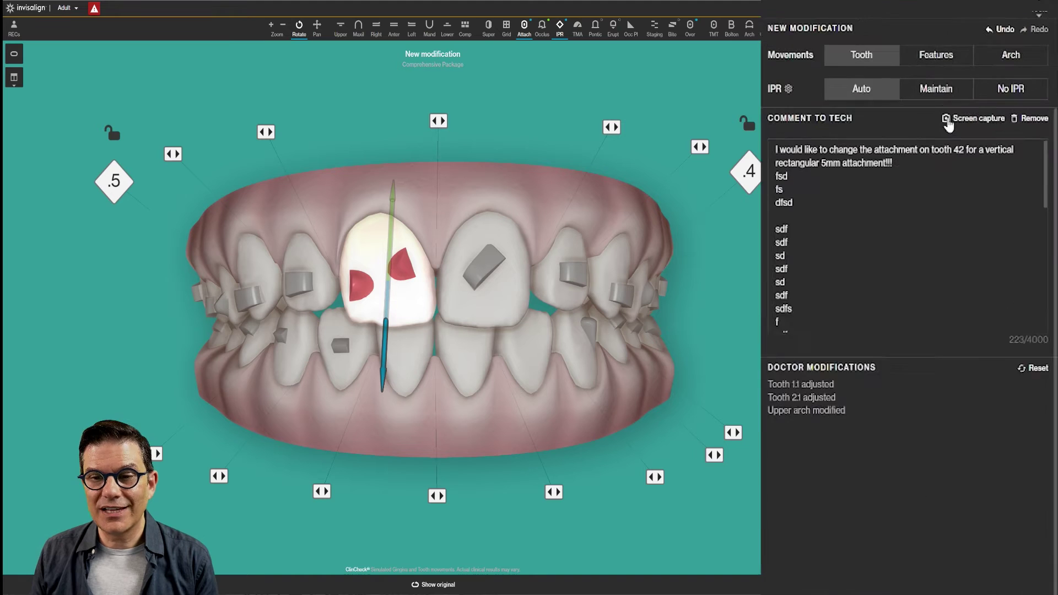
Deselect the tooth and orbit the arches to an angled side view, then back toward the front
click(558, 428)
drag(558, 428, 451, 375)
drag(446, 299, 503, 305)
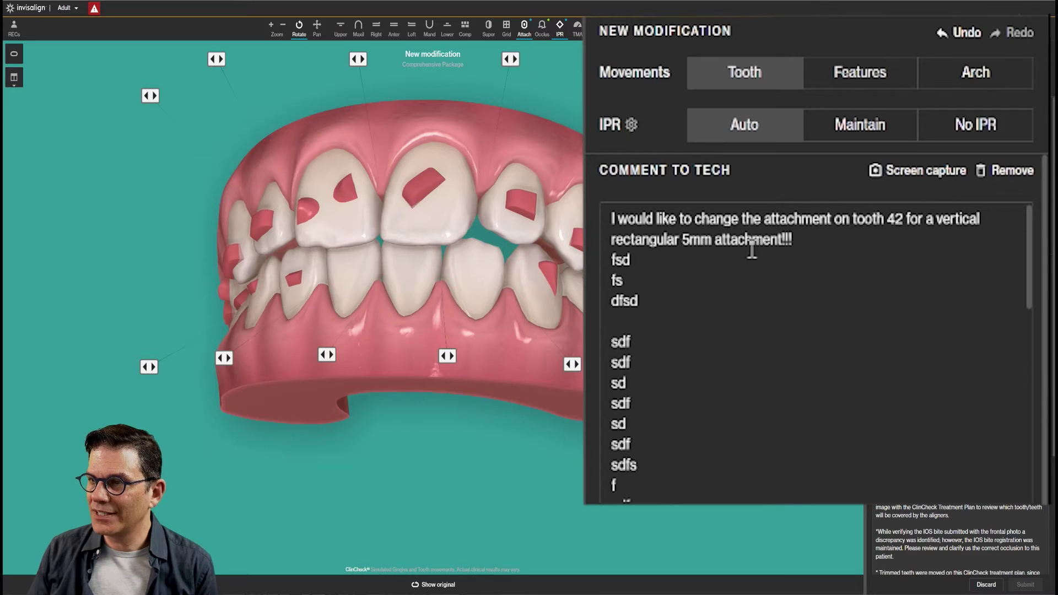
Type a string of random filler characters on the last line of the technician comment
click(827, 359)
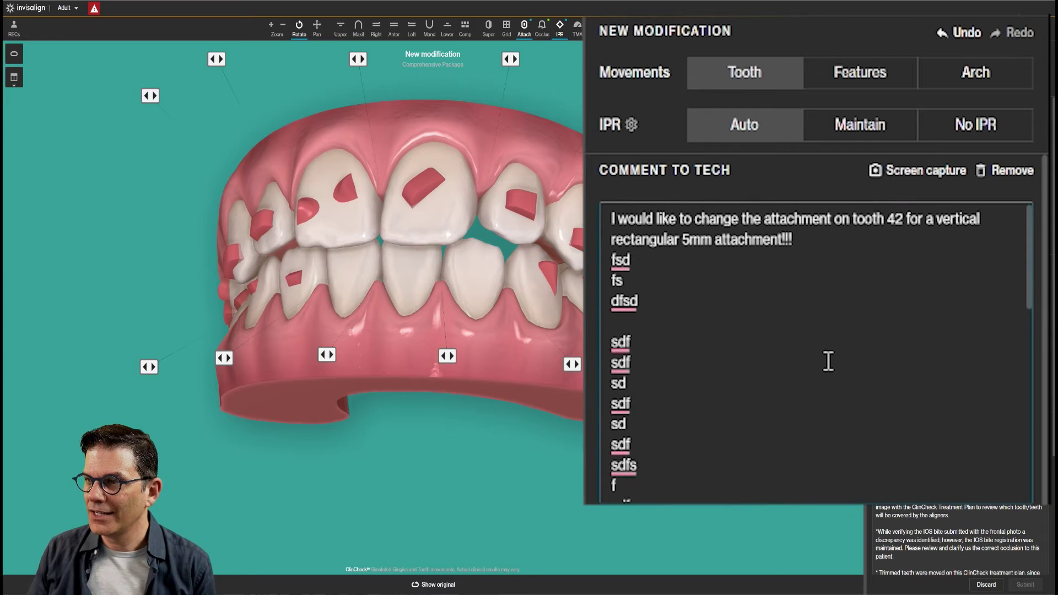
scroll(814, 376, down, 10)
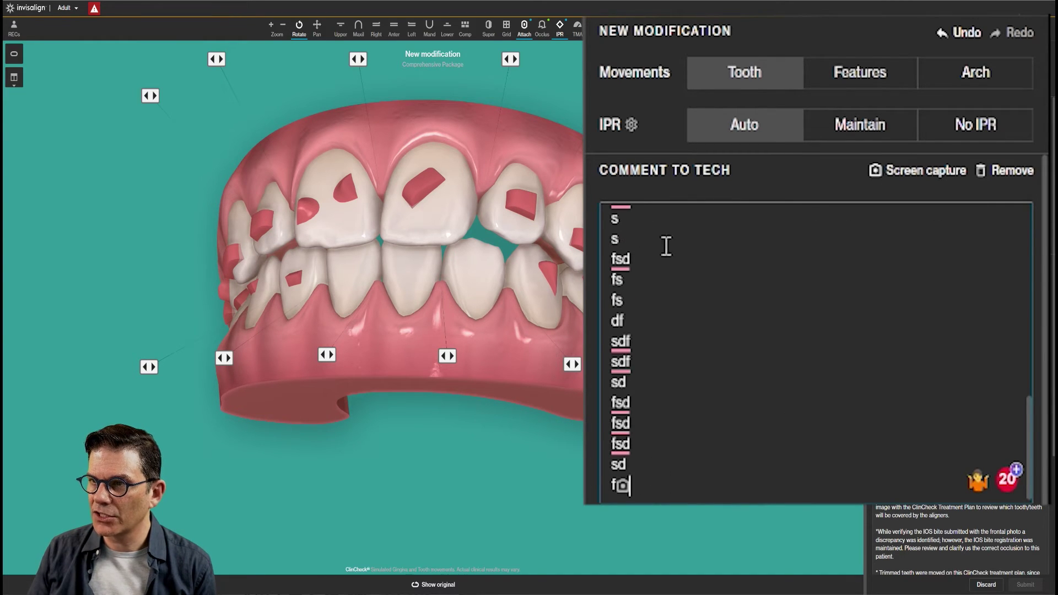
click(622, 495)
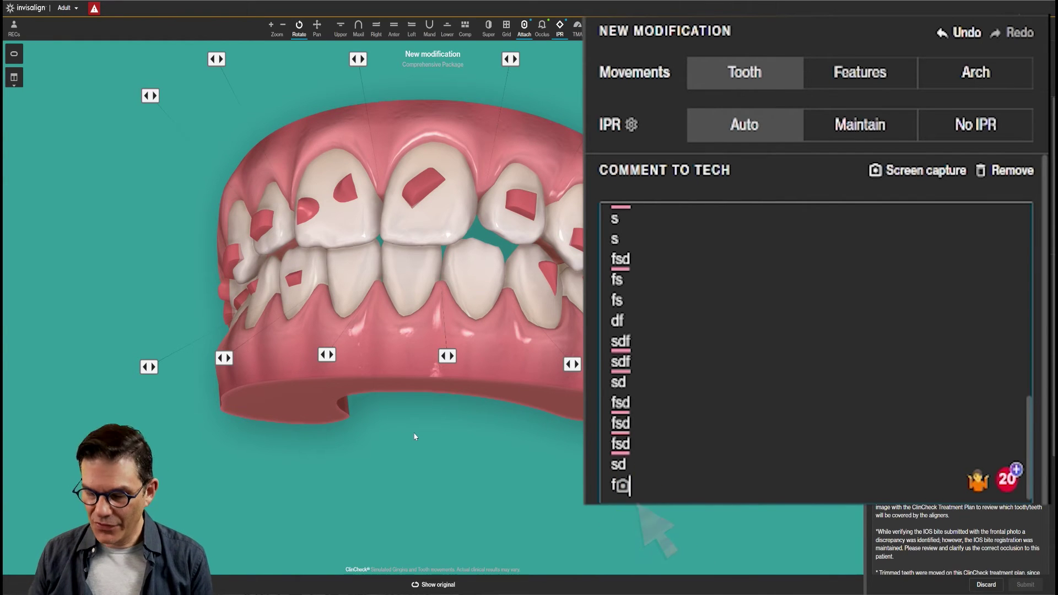
text(jfhfkdjfhg)
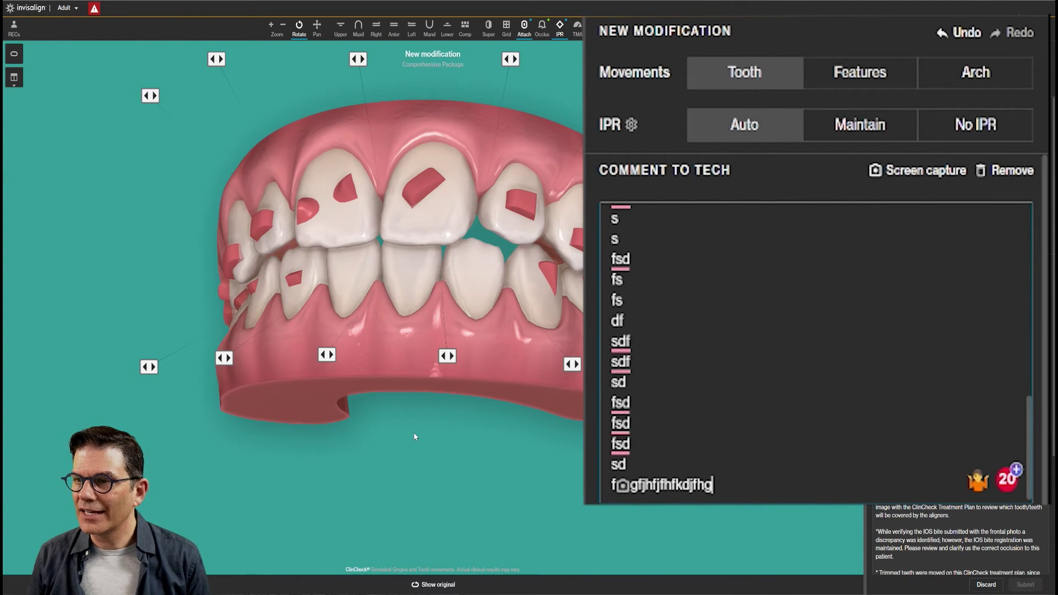
text(dkjfhgdfkjhdfgkdfhdkgjdfkjdfhkdfjdfkgjh)
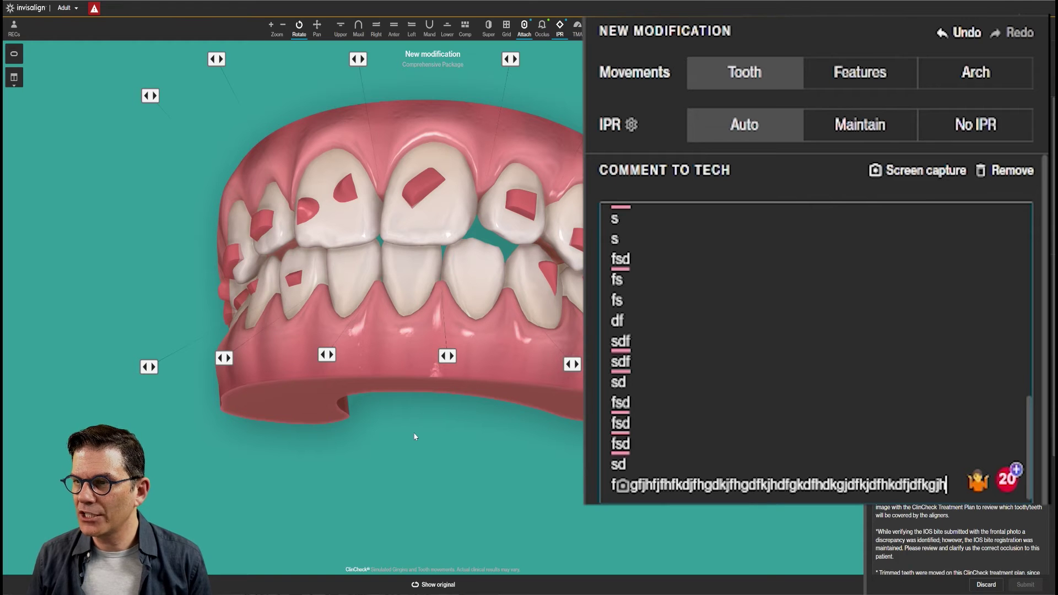